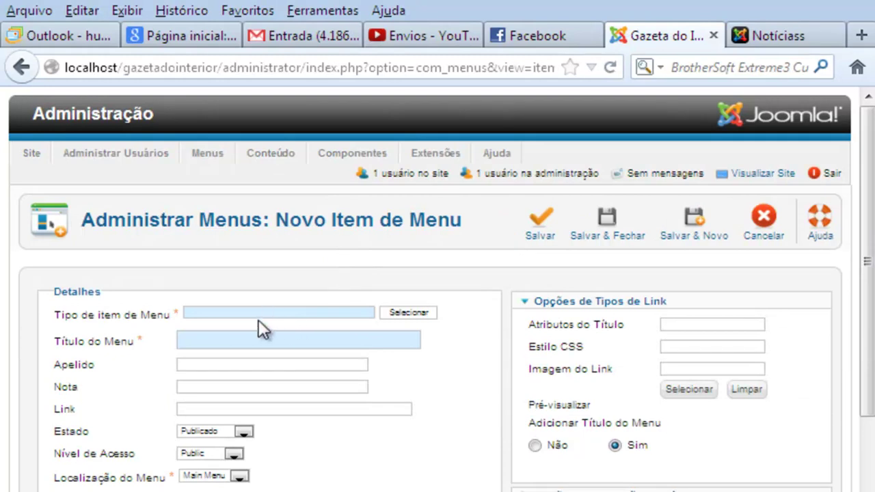
Choose Lista de Categorias from the Artigos group as the type of the new menu item.
scroll(253, 324, down, 3)
click(395, 219)
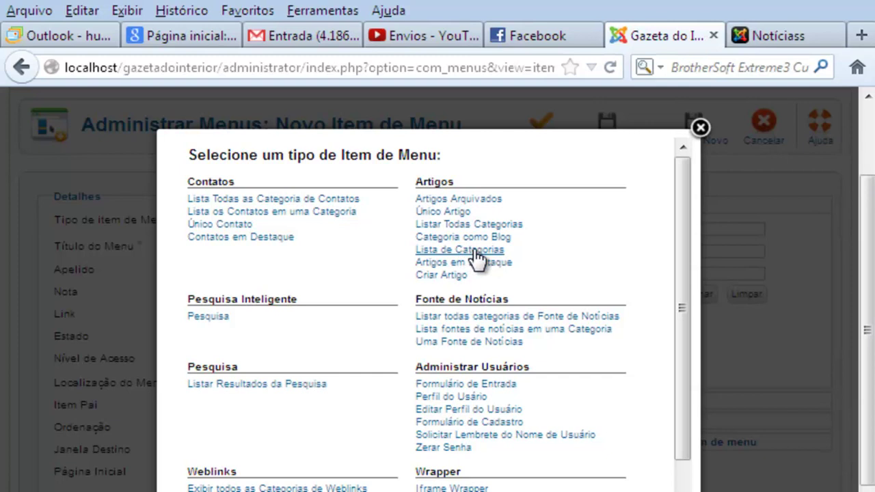
click(460, 250)
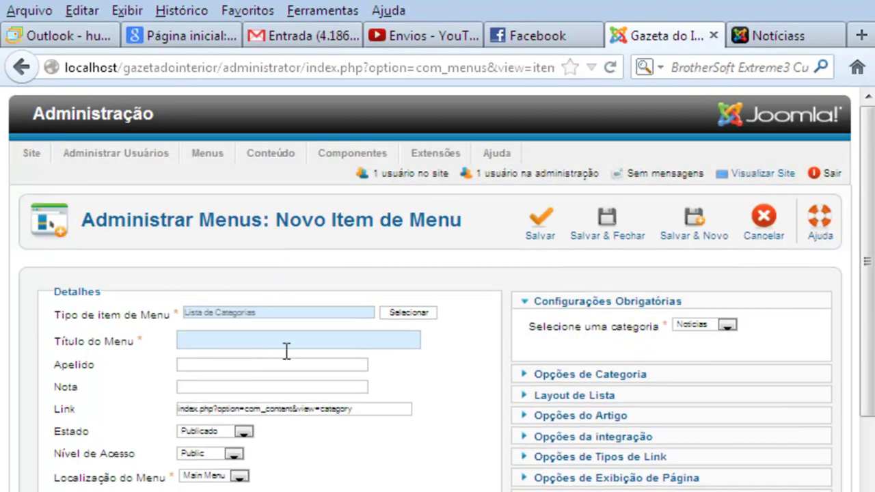
Title the new menu item "Lista de categorias".
click(279, 338)
text(Lista de catergo)
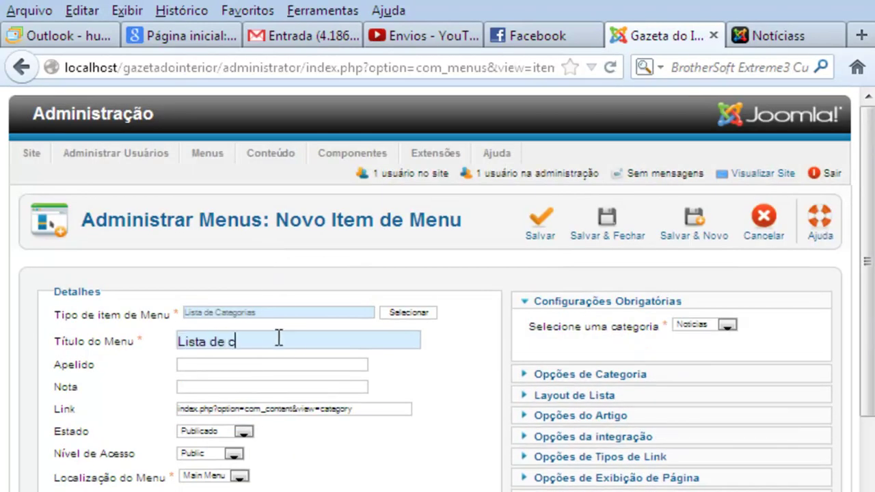
key(BackSpace)
key(BackSpace)
key(BackSpace)
text(gorias)
Use Item de Menu Raiz as the parent item and set the target window to Nova Janela sem menu de navegação.
scroll(340, 407, down, 3)
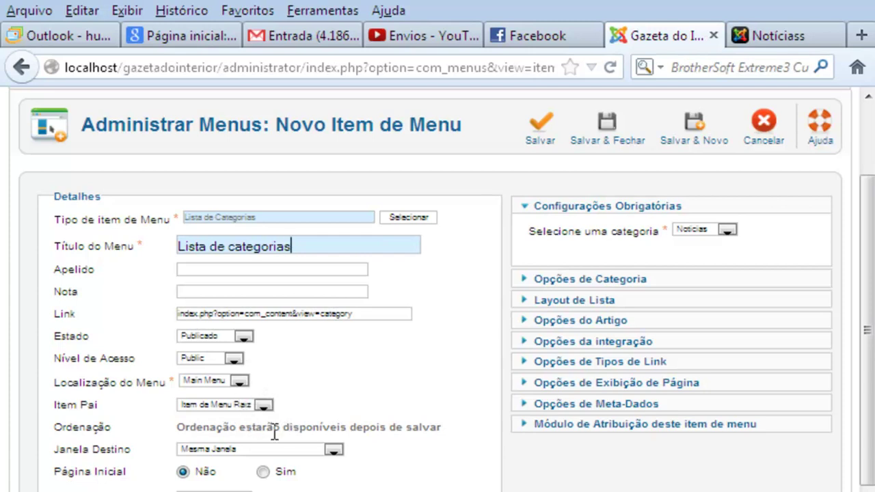
click(257, 407)
click(239, 417)
scroll(357, 469, down, 3)
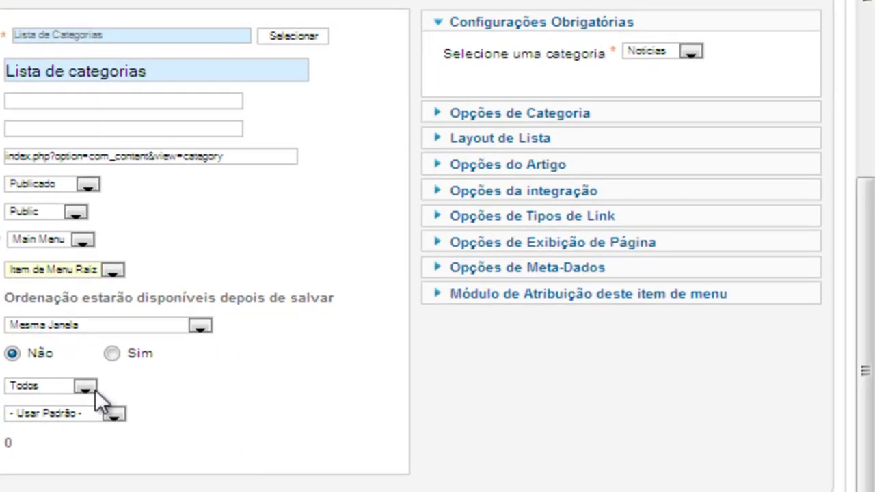
click(163, 328)
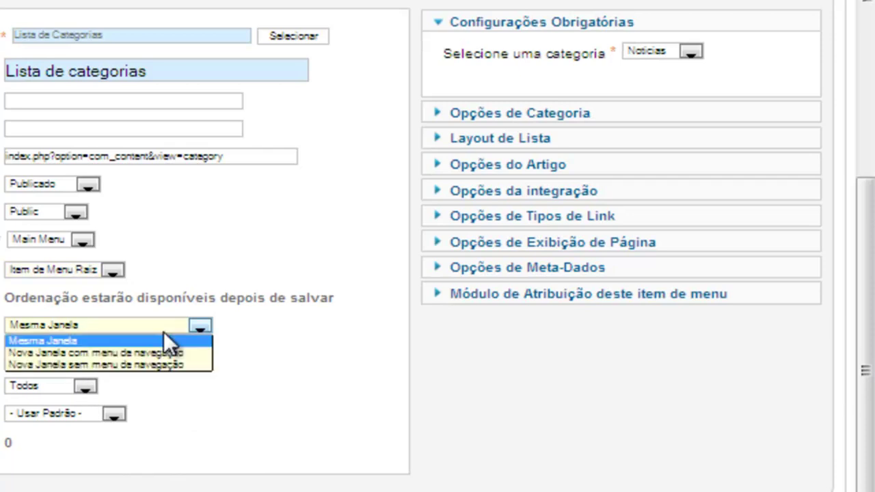
click(159, 367)
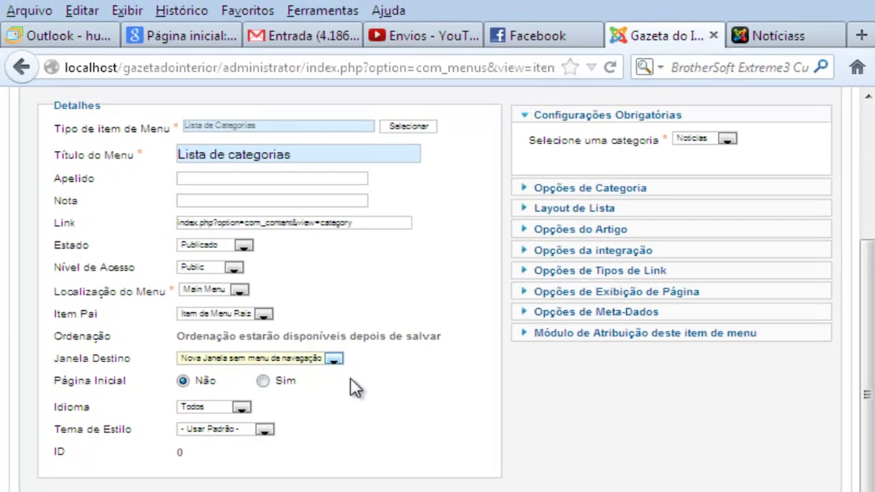
Assign the Cultura category to the menu item, then save and close it.
scroll(273, 406, up, 5)
click(727, 325)
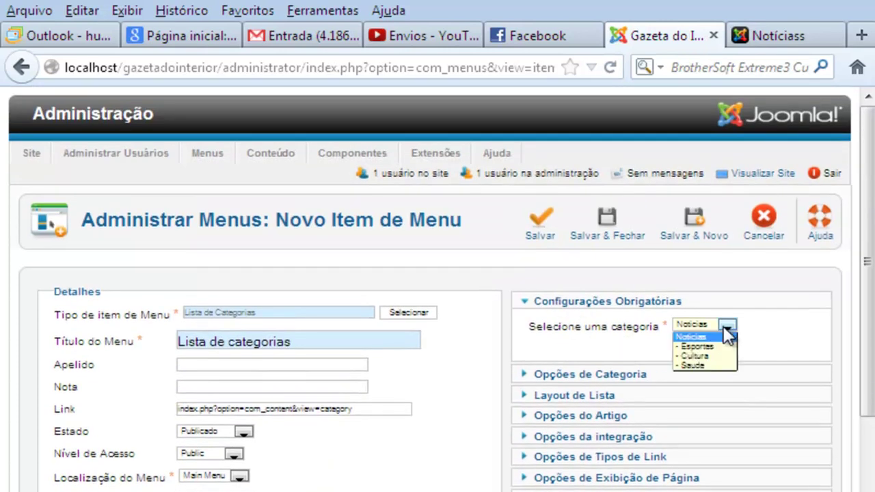
click(702, 358)
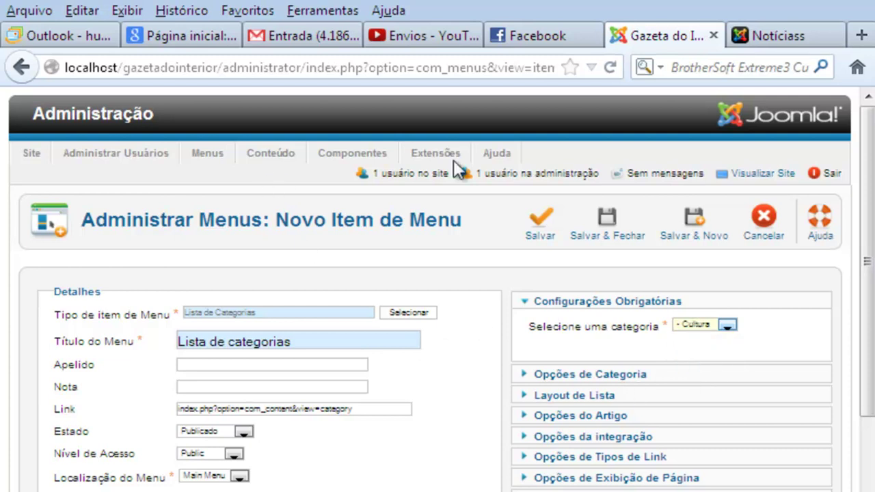
click(610, 237)
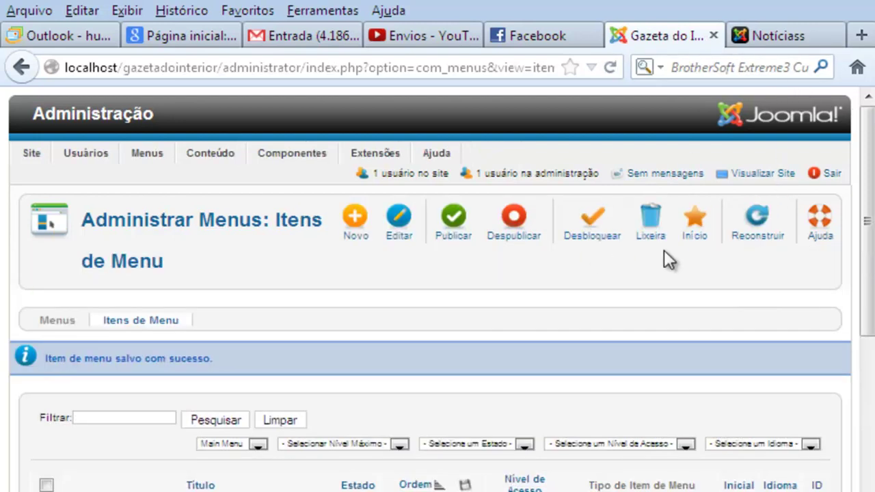
Reopen the Lista de categorias menu item for editing and test its link from the Main Menu in the site preview.
scroll(478, 346, down, 3)
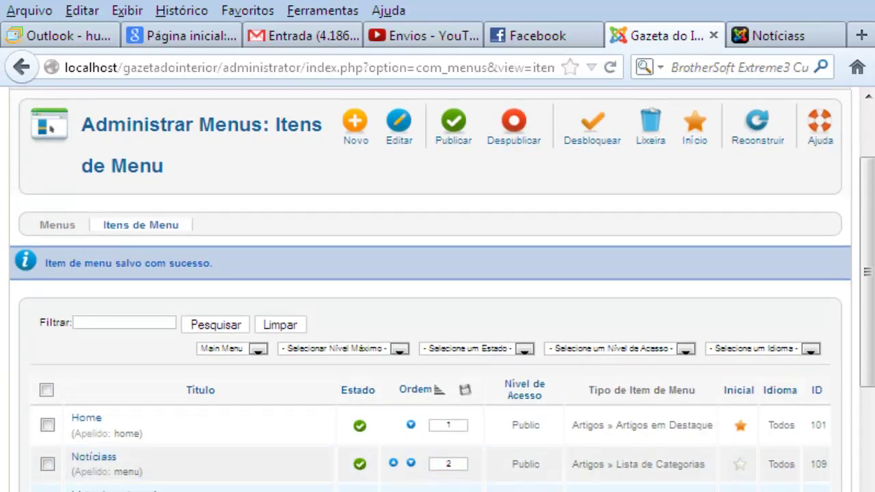
click(414, 140)
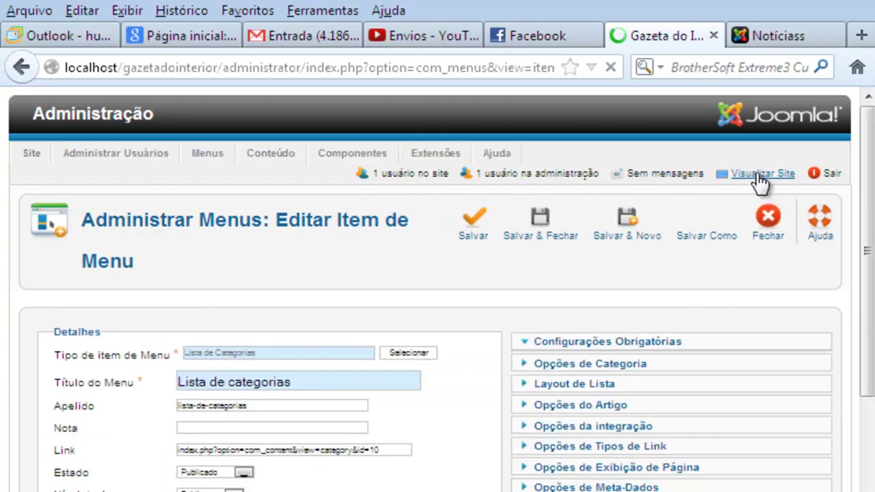
click(759, 175)
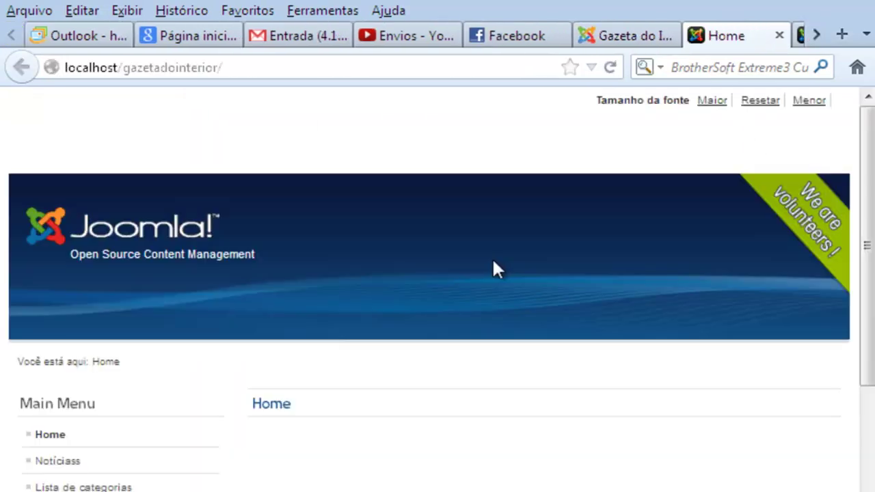
scroll(142, 478, down, 1)
scroll(142, 488, down, 2)
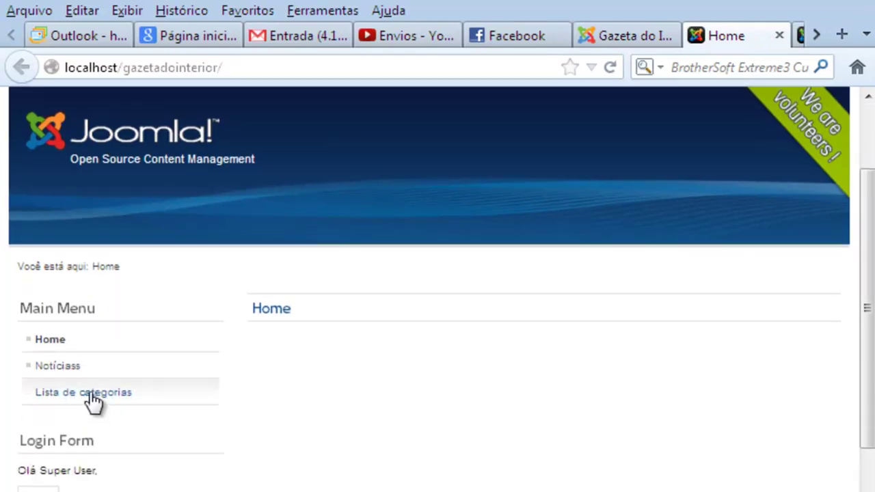
click(91, 396)
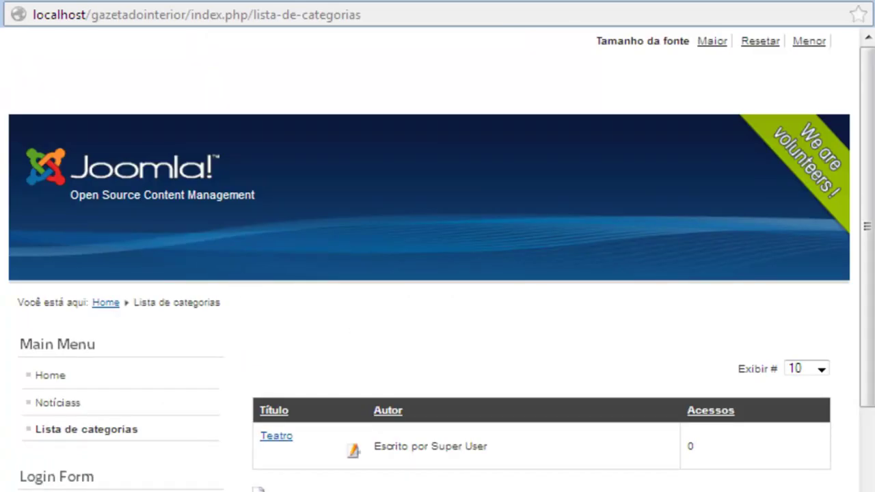
Examine the Teatro entry in the category's article list and close the site preview.
scroll(345, 311, down, 3)
double_click(278, 254)
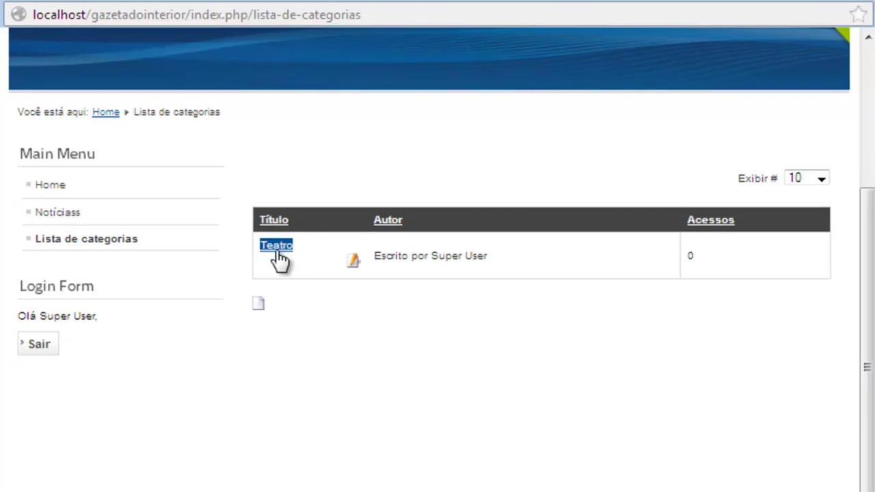
click(363, 245)
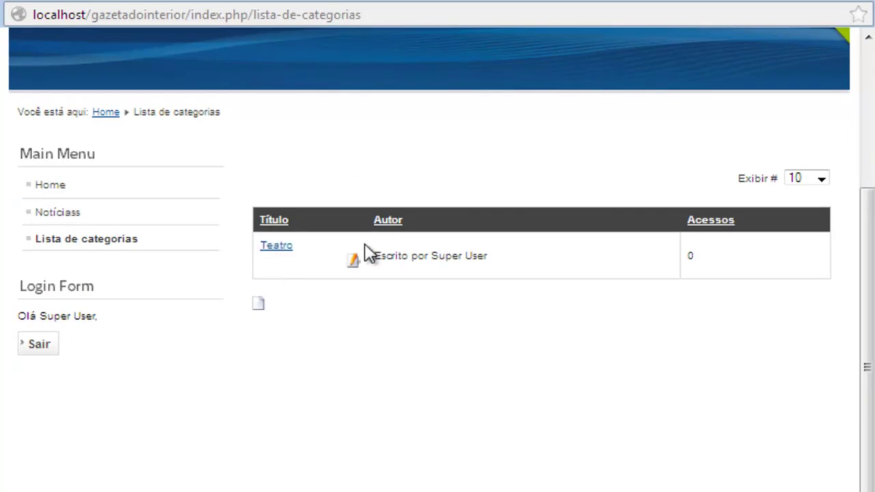
double_click(277, 246)
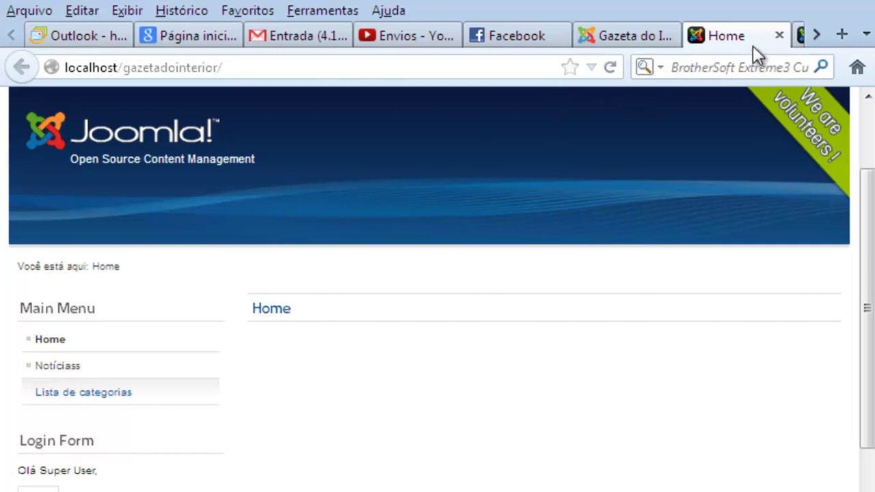
click(779, 38)
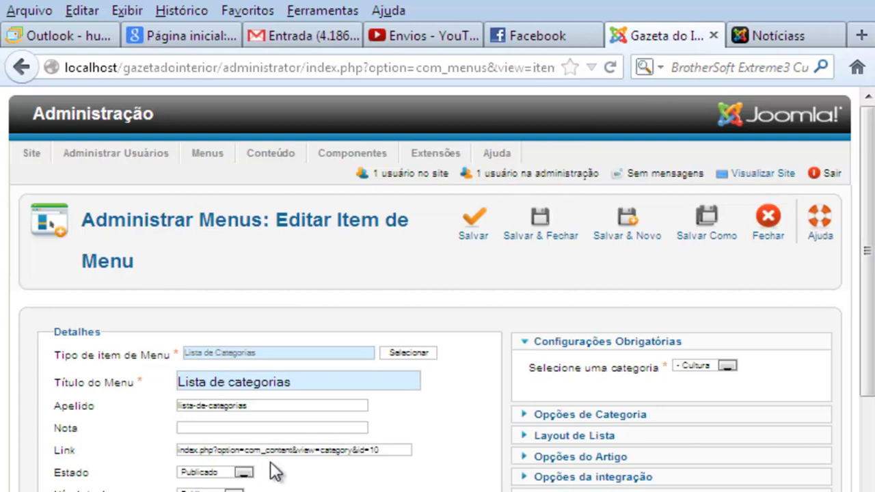
Set the target window of the Lista de categorias menu item to Mesma Janela.
scroll(269, 470, down, 5)
click(333, 395)
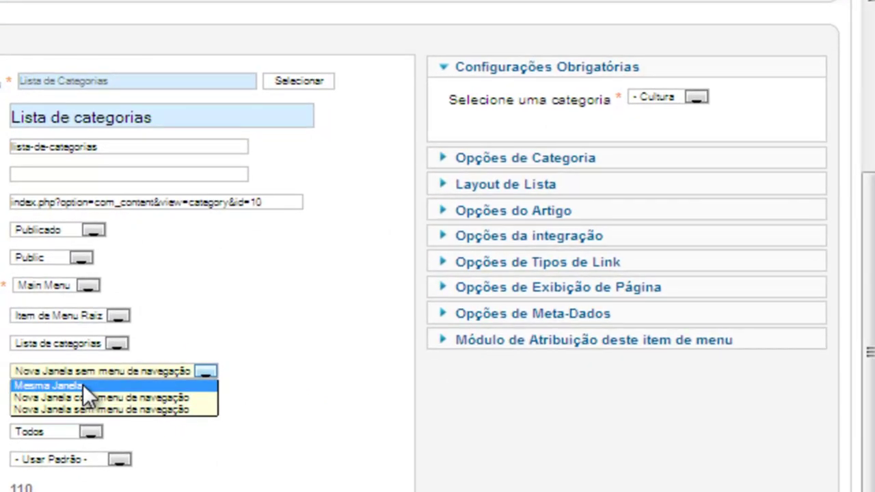
click(82, 385)
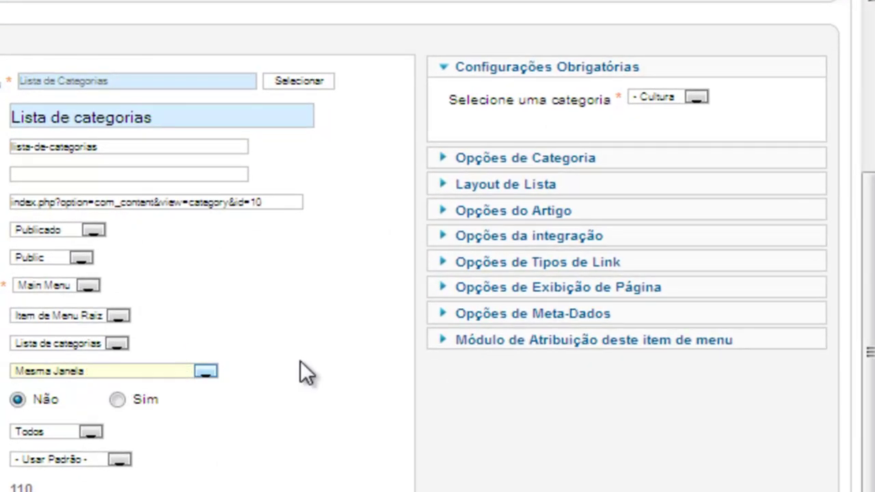
scroll(397, 316, up, 3)
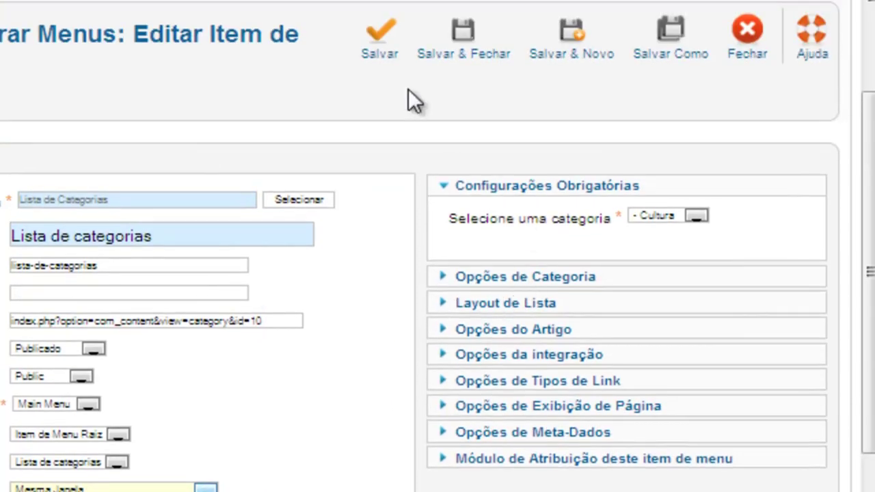
click(442, 47)
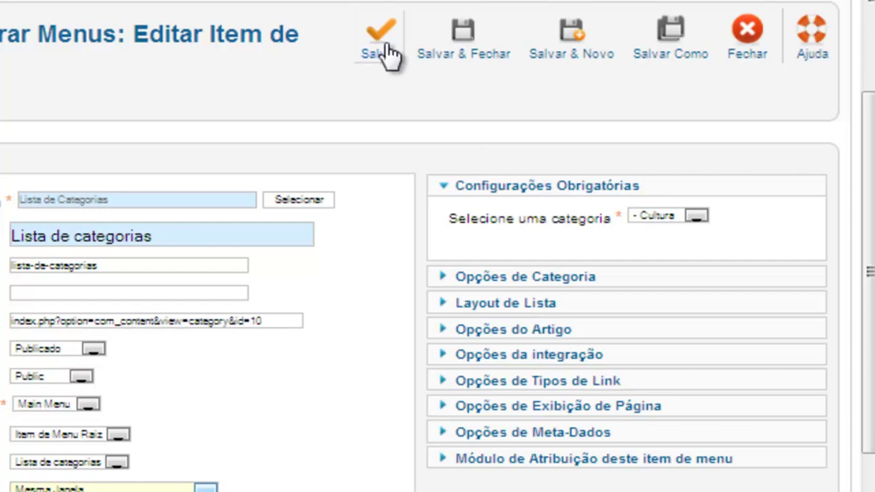
Set the menu location of the Lista de categorias item to Menu Teste and save the item.
click(88, 408)
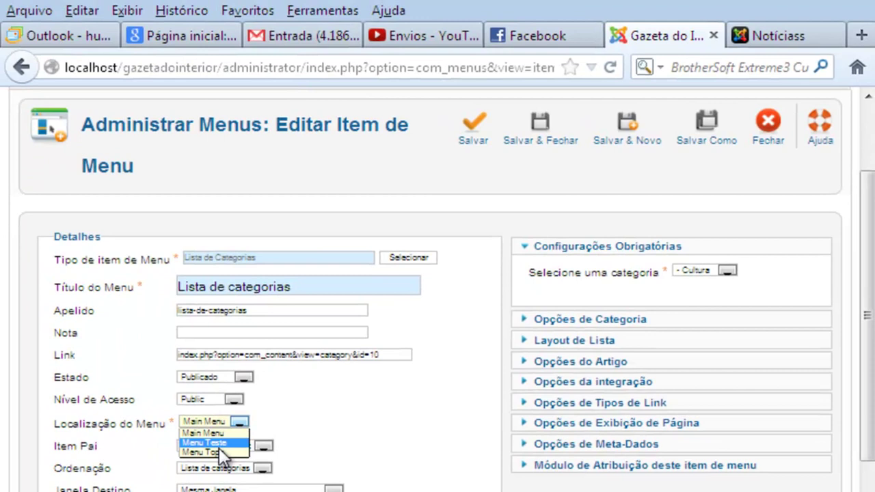
click(46, 431)
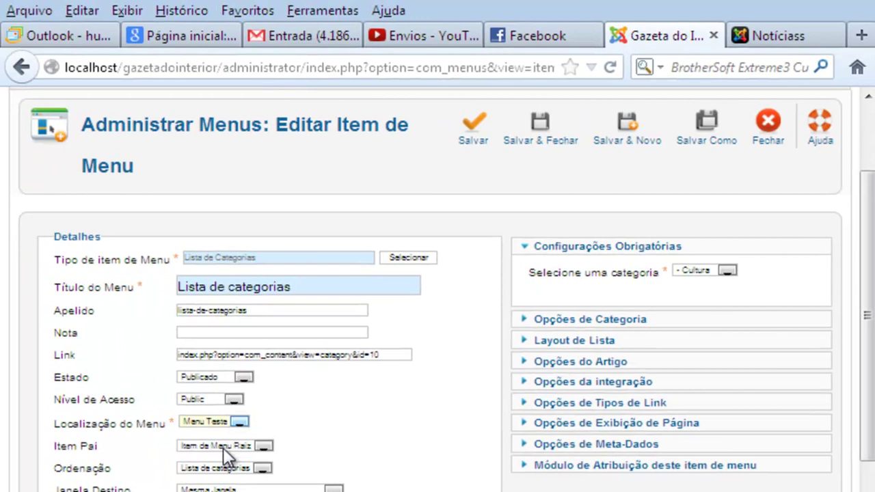
click(473, 141)
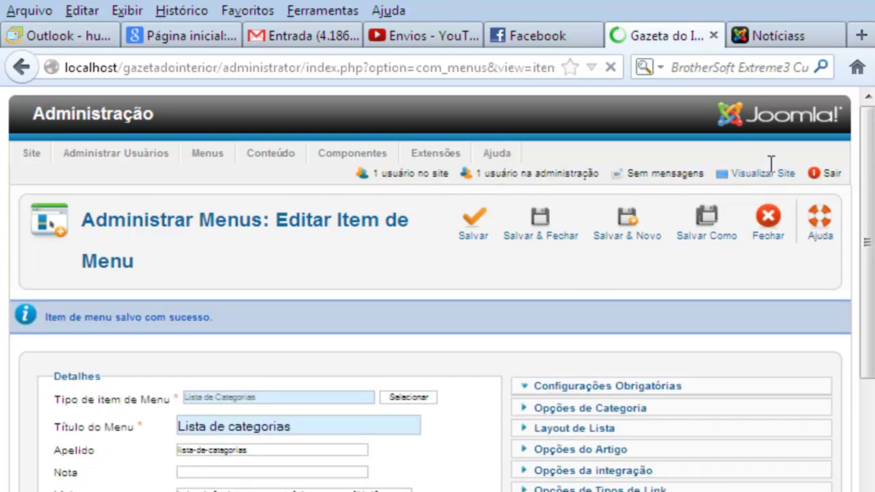
Examine the Main Menu entries on the home page in the site preview, then close the preview.
click(764, 174)
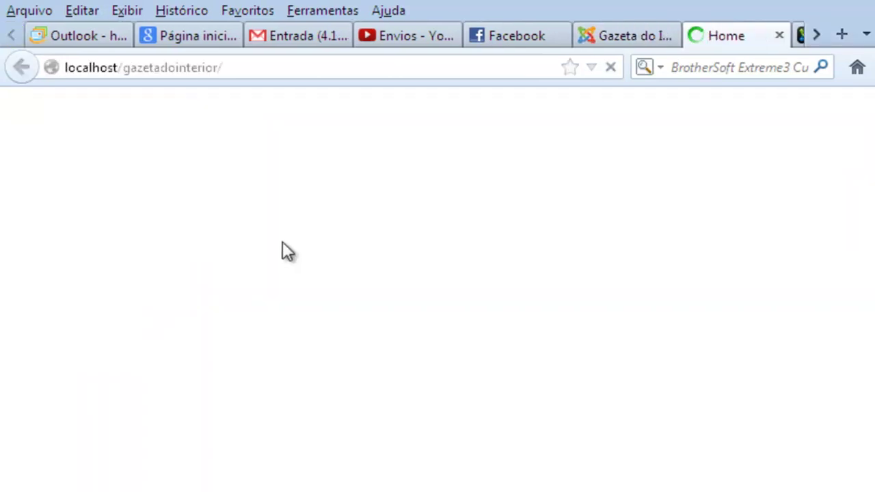
scroll(373, 487, down, 3)
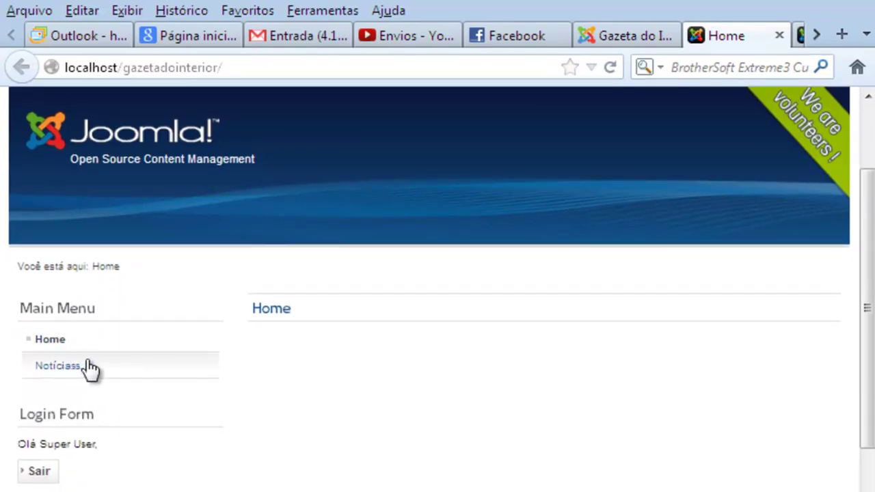
scroll(128, 409, down, 4)
scroll(128, 409, up, 6)
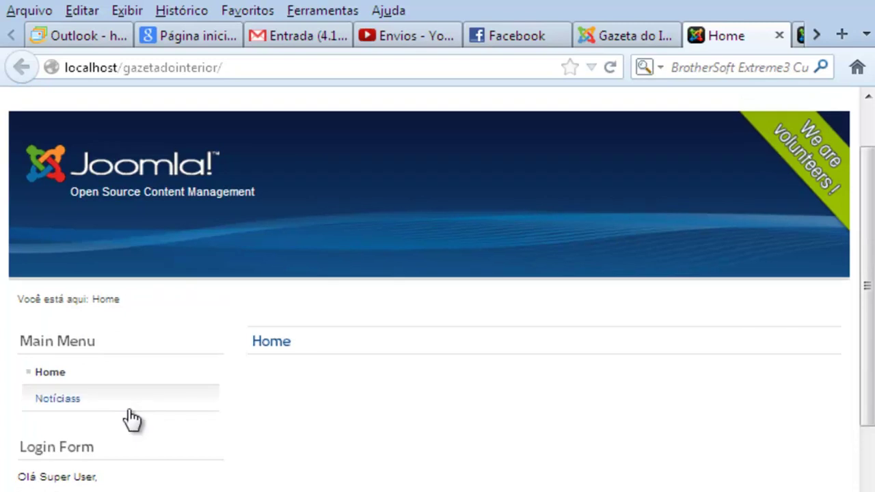
scroll(127, 409, down, 5)
scroll(128, 409, up, 3)
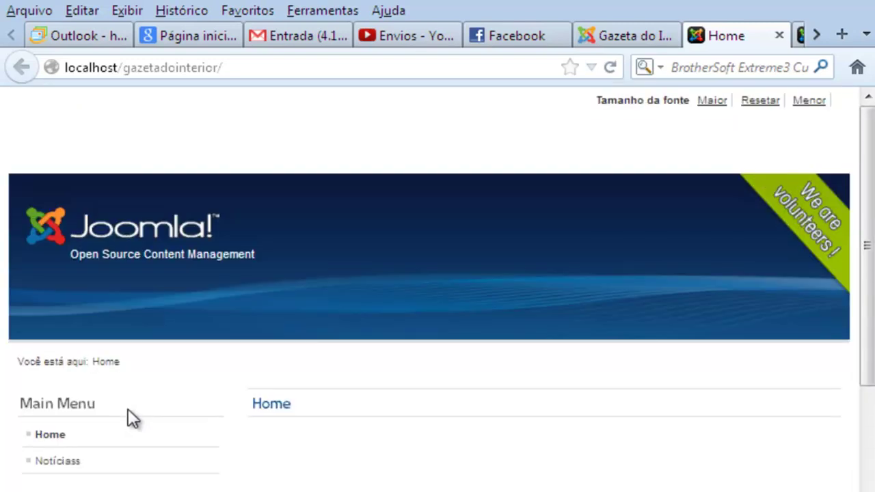
scroll(128, 409, down, 3)
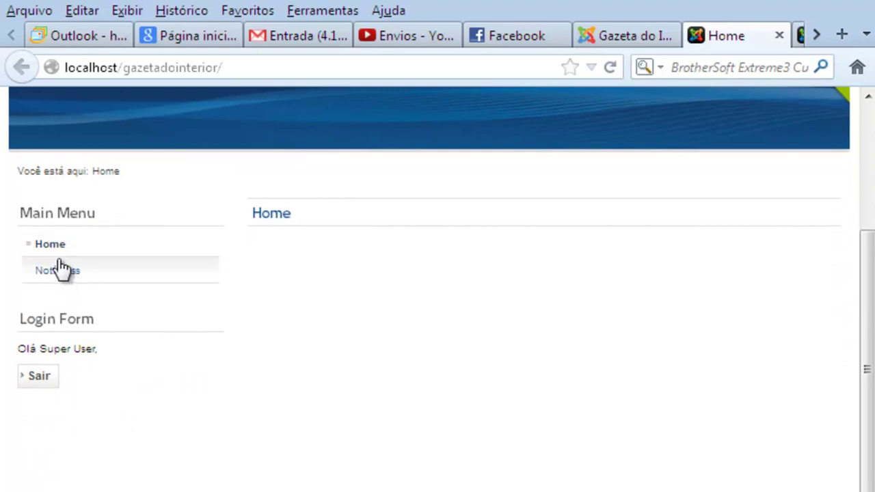
click(778, 37)
Set the menu location of the Lista de categorias item to Main Menu.
scroll(298, 432, down, 3)
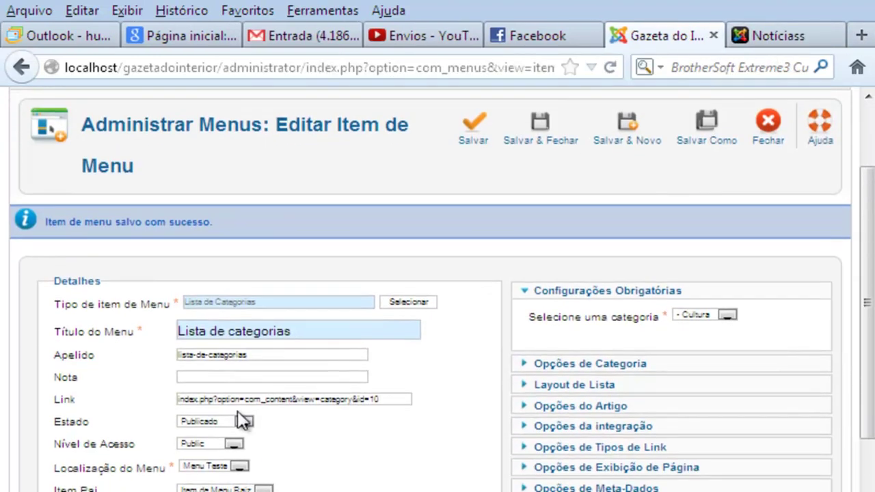
click(237, 468)
click(204, 477)
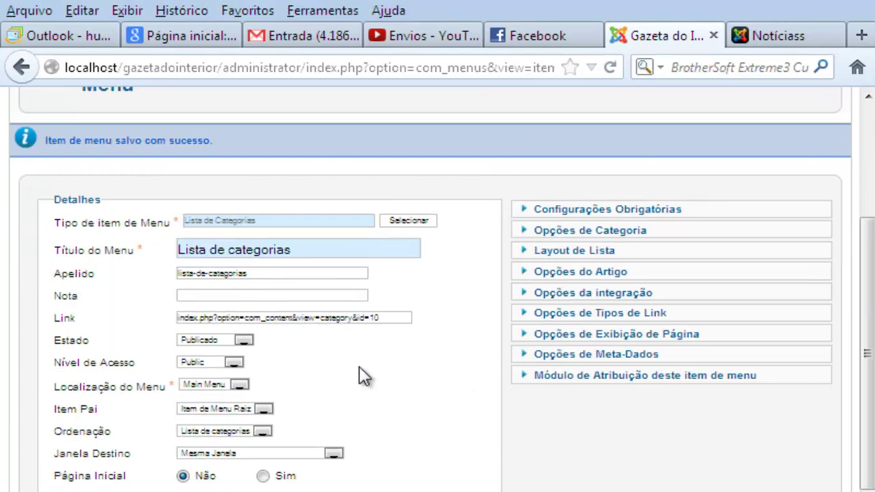
Set the browser page title to "Lista Categorias" in the menu item's page display options.
click(526, 337)
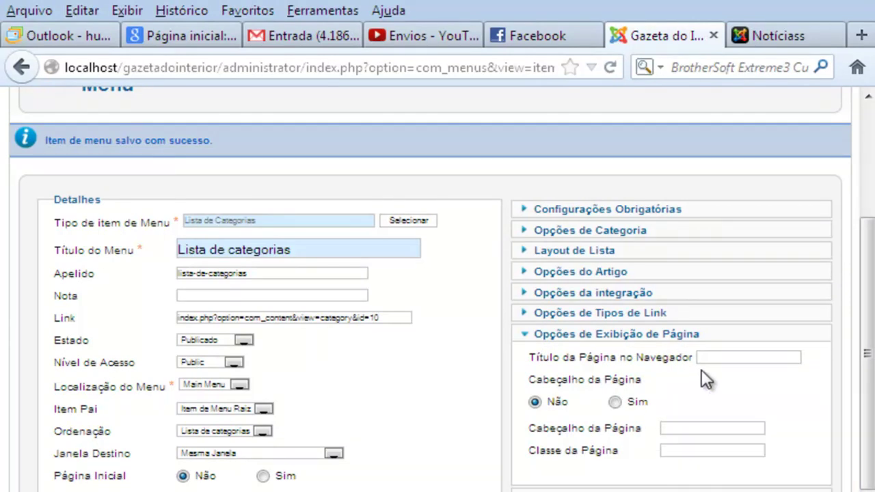
click(719, 362)
text(Lista Categorias)
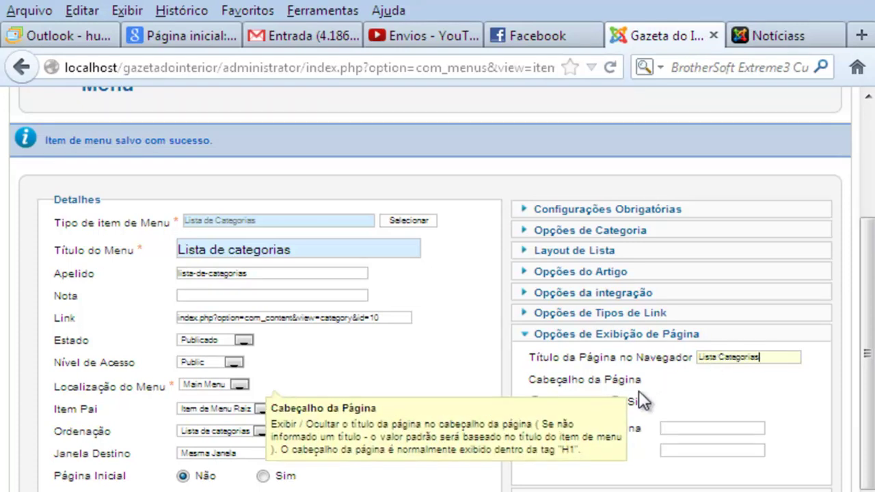
Expand the menu item's link type options and save the Lista de categorias item.
key(Tab)
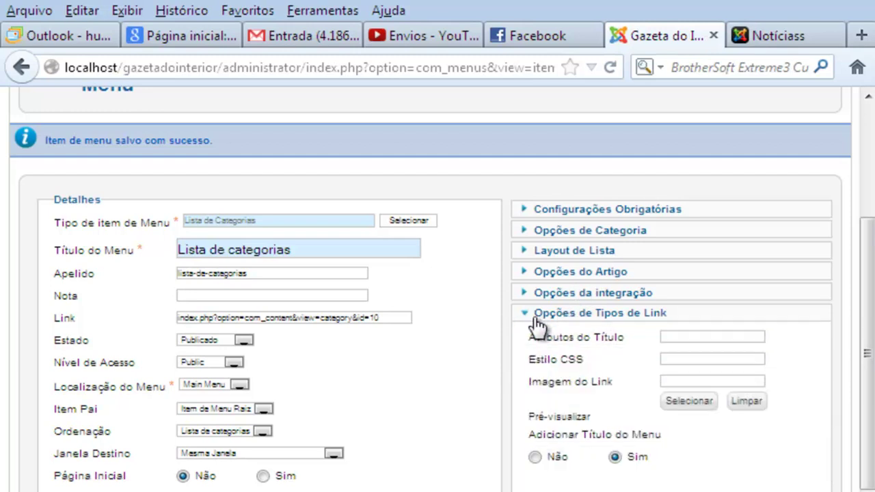
click(696, 382)
scroll(567, 273, up, 5)
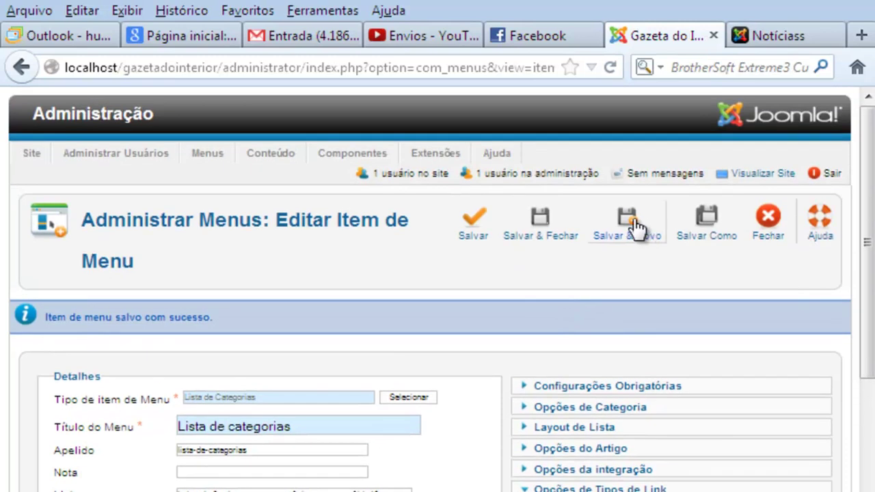
click(488, 238)
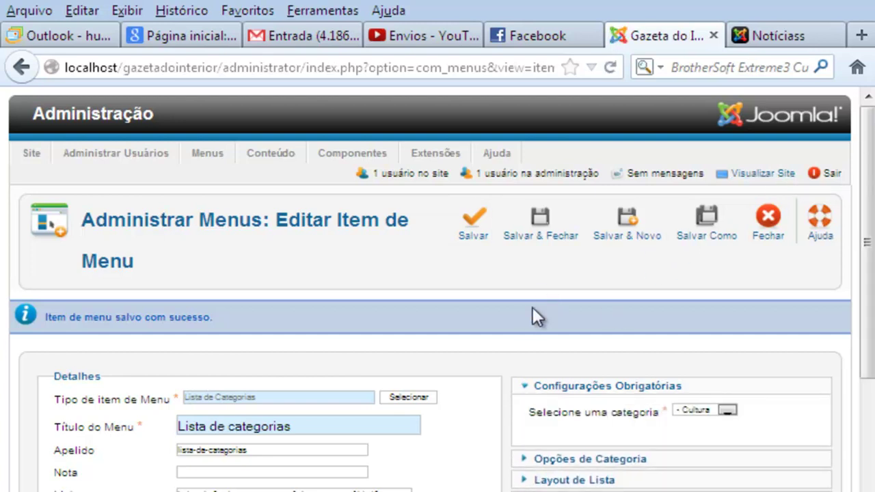
Preview the site and open the Lista de categorias page from its Main Menu.
click(772, 175)
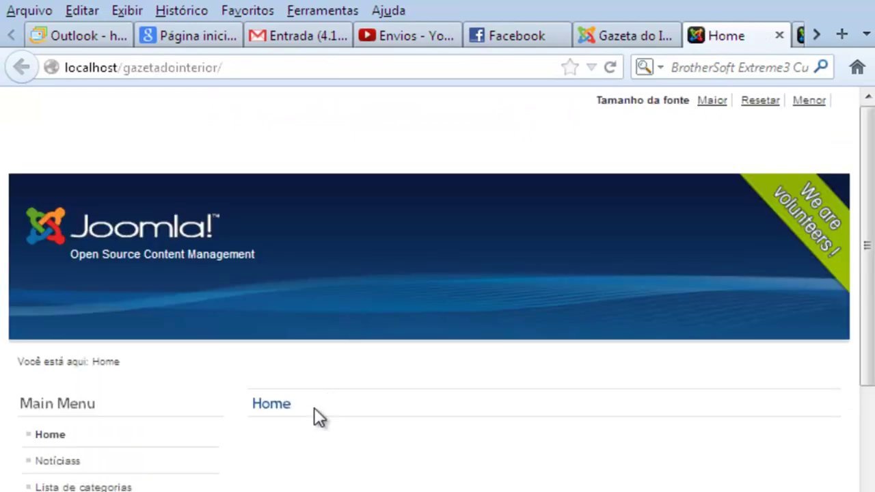
scroll(273, 410, down, 4)
scroll(240, 418, down, 1)
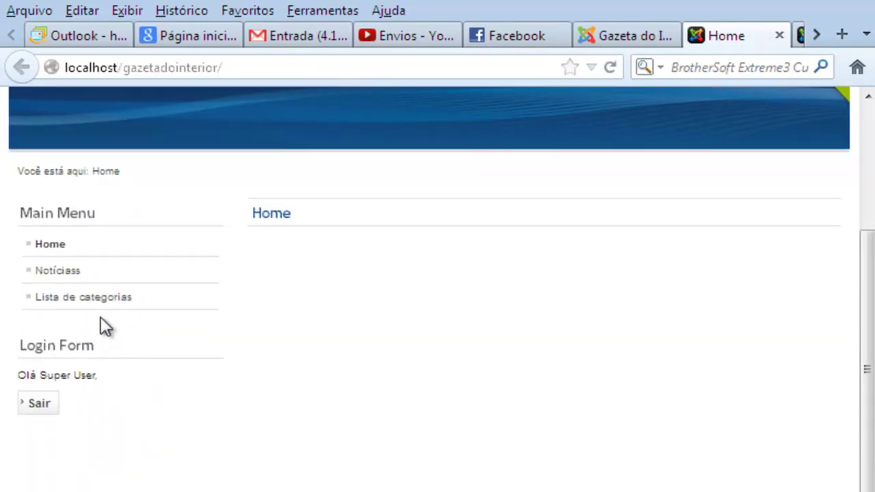
click(115, 301)
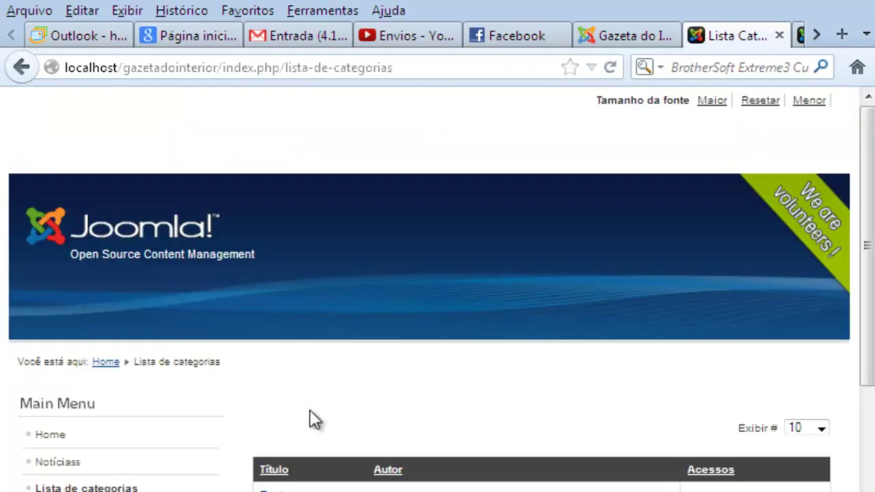
scroll(310, 419, down, 5)
Open the Teatro article from the category list and look over its content.
double_click(286, 306)
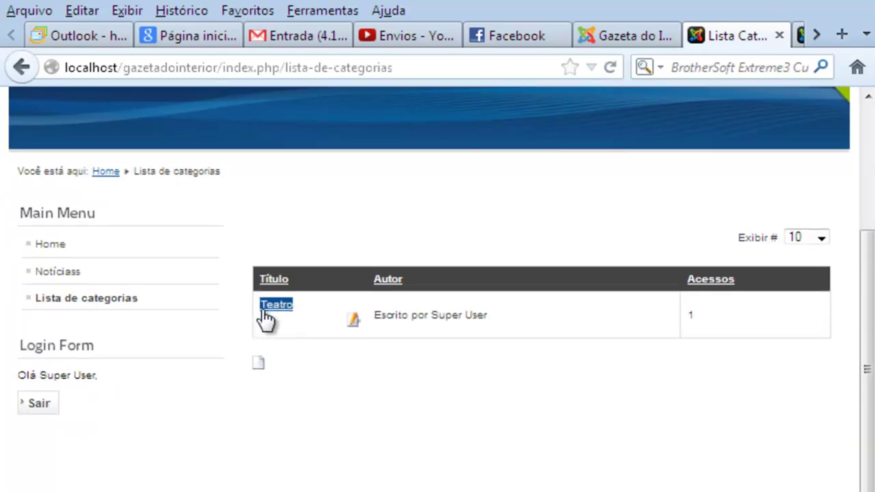
click(264, 312)
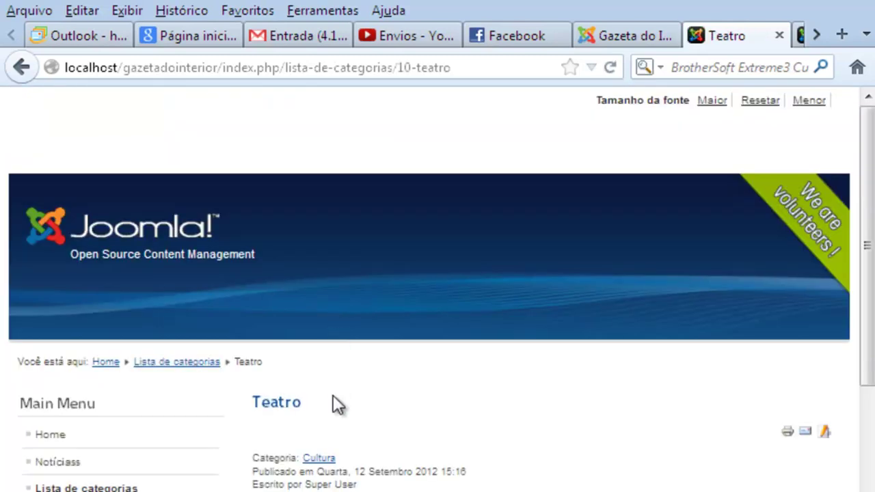
scroll(342, 420, down, 4)
scroll(342, 424, up, 3)
Return to the Lista de categorias page to check its items-per-page choices, and close the site preview.
click(123, 428)
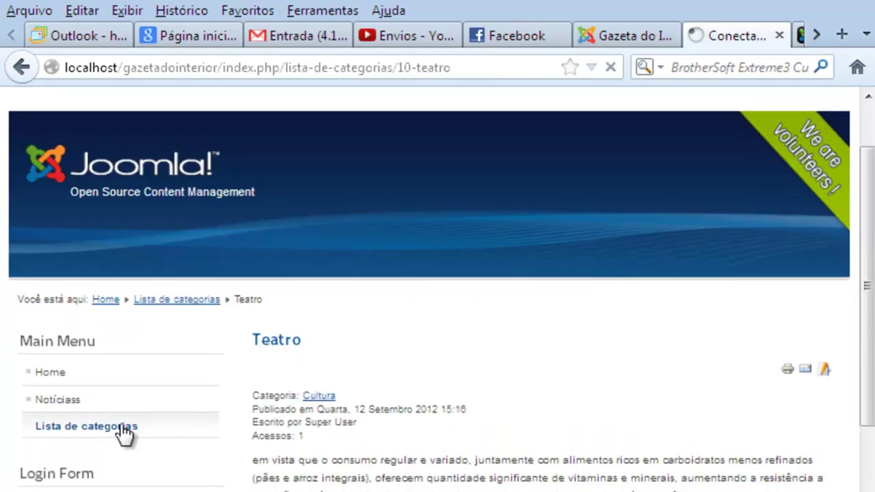
scroll(221, 437, down, 4)
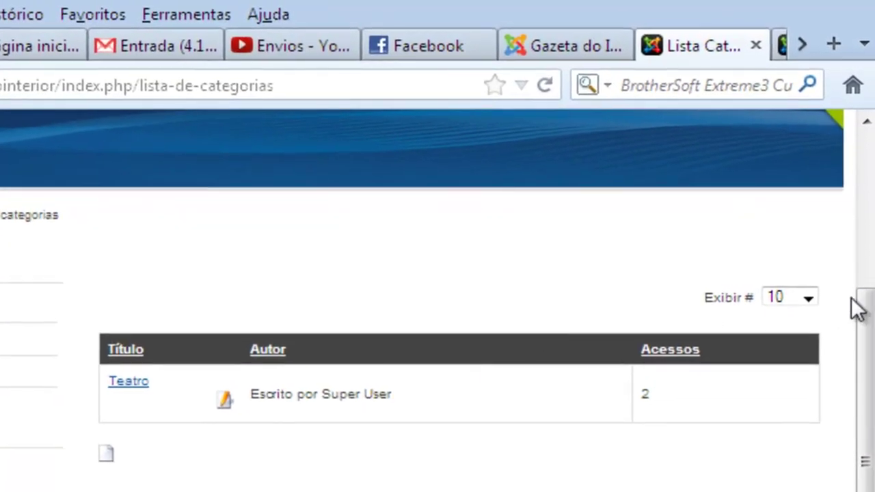
click(806, 299)
click(797, 301)
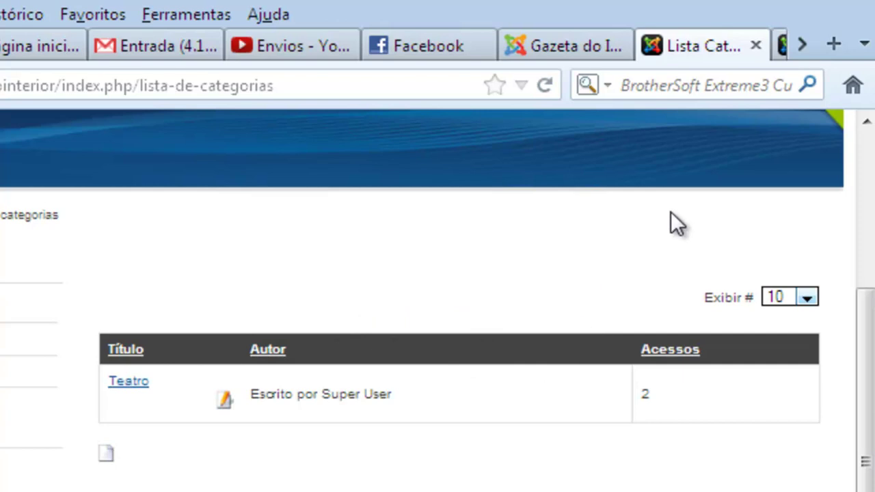
click(756, 47)
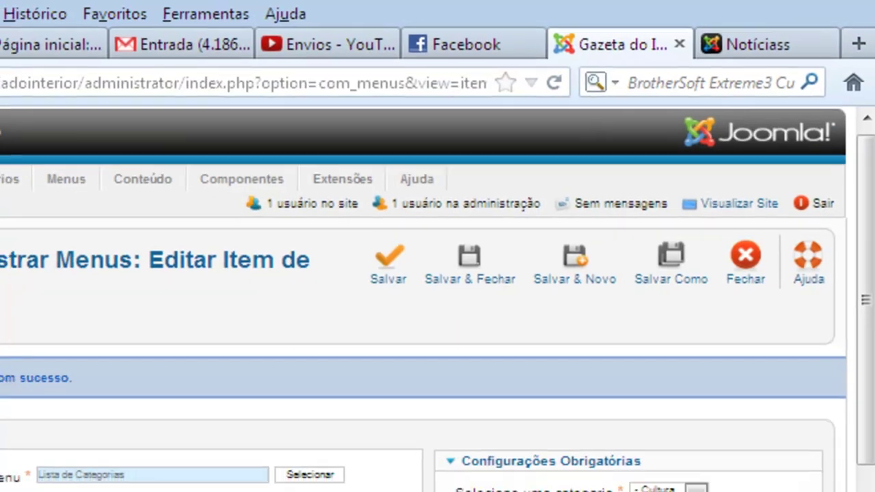
Review the details of the Lista de categorias item and close it to return to the Main Menu item list.
scroll(438, 287, down, 8)
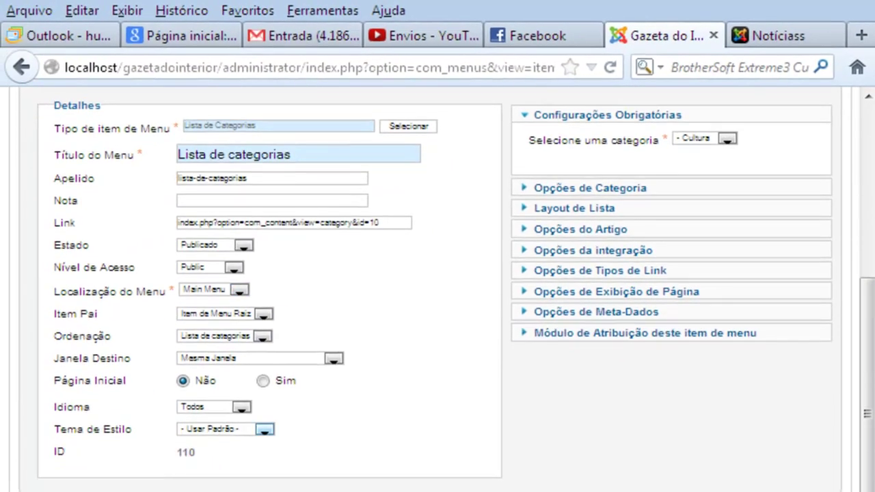
scroll(293, 432, up, 5)
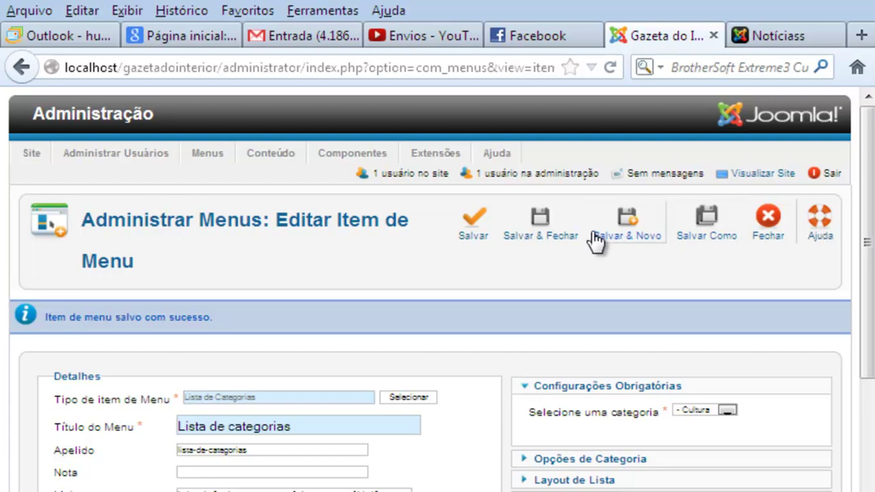
click(769, 228)
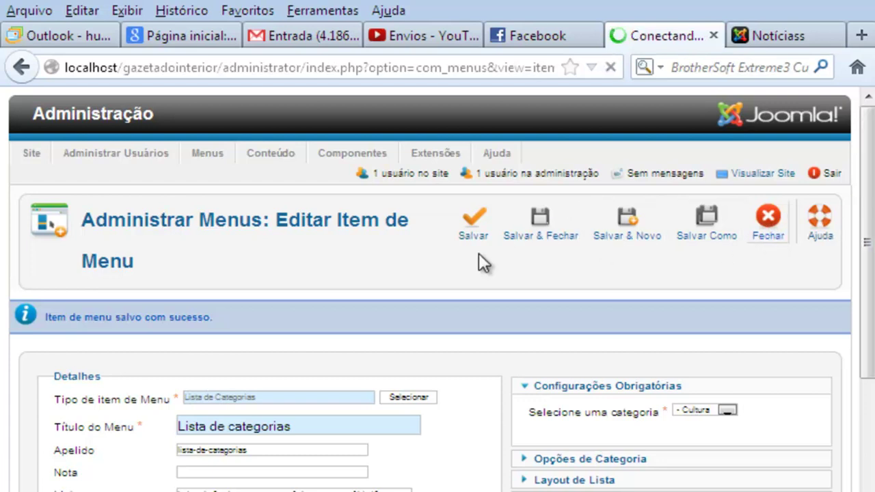
scroll(342, 410, down, 3)
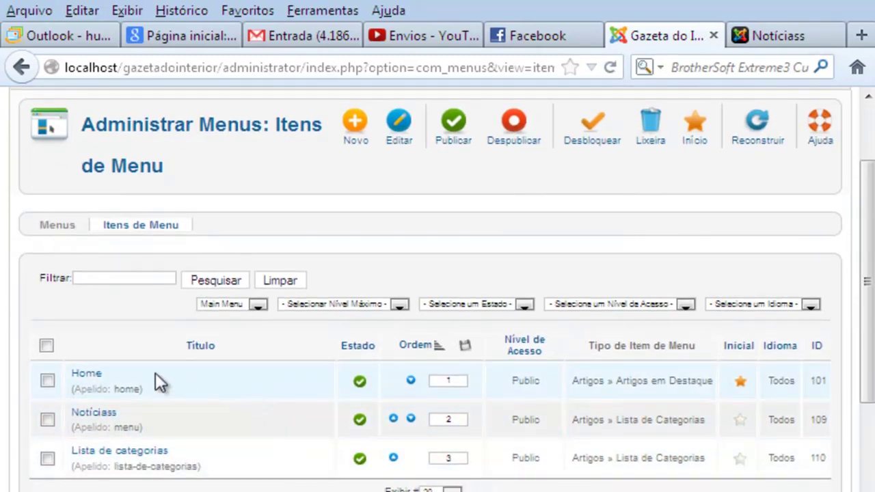